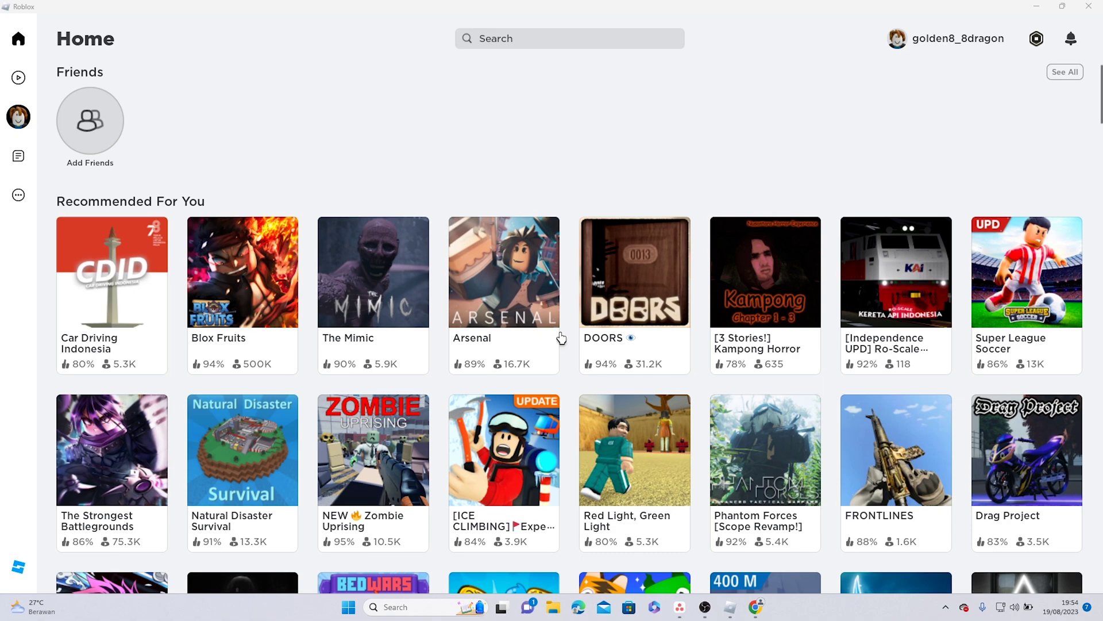
Confirm status.roblox.com reports All Systems Operational in Chrome, then switch back to Roblox
click(755, 607)
text(S)
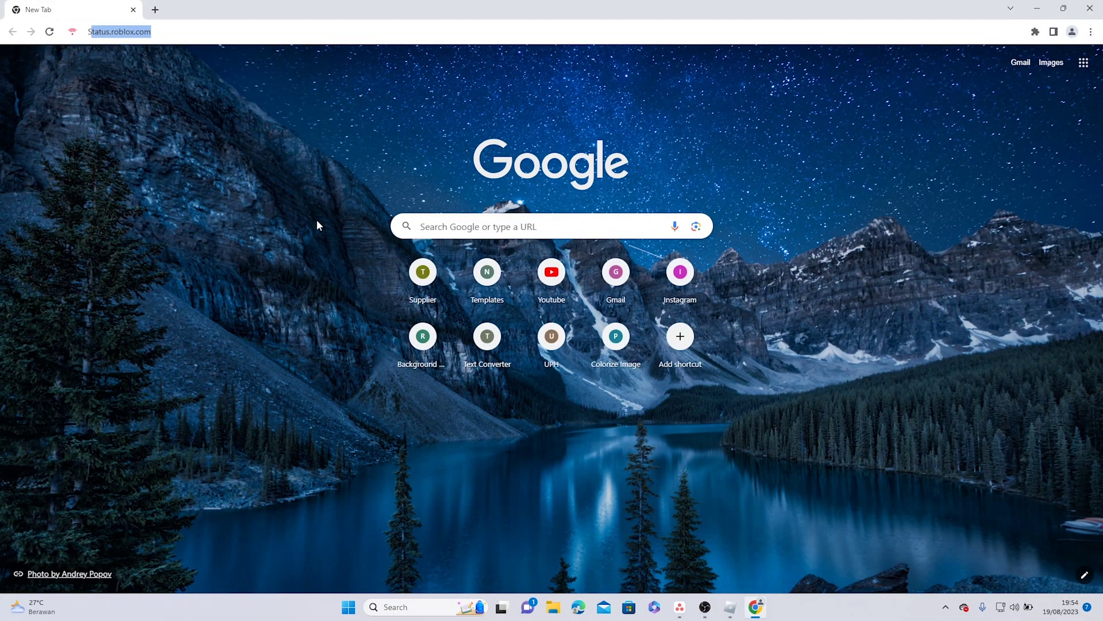
text(TATUS.R)
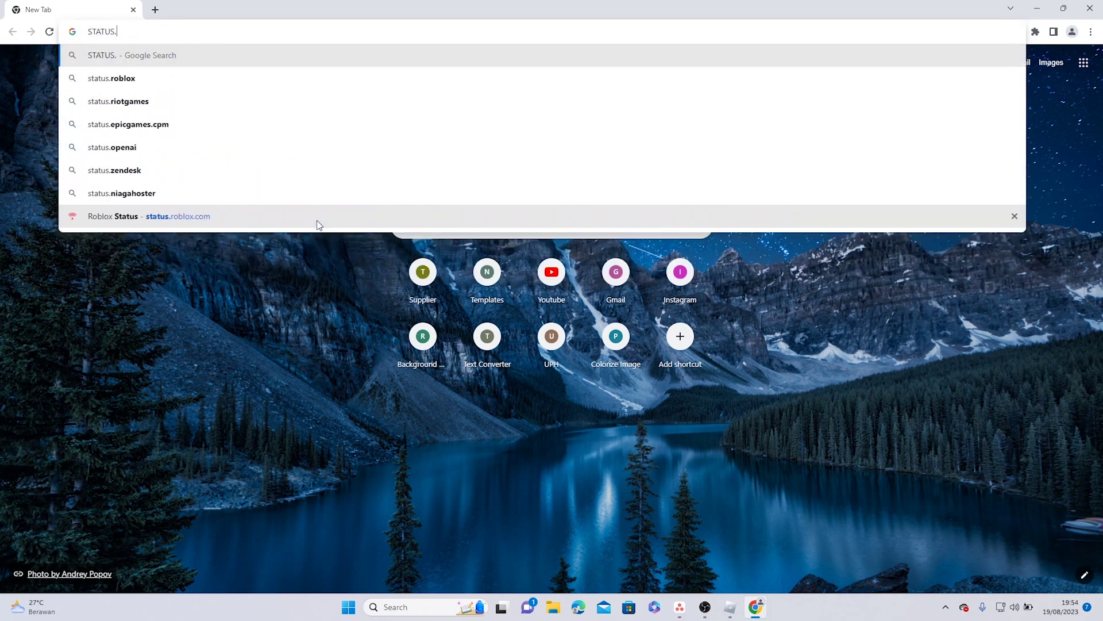
text(OBLOX.COM)
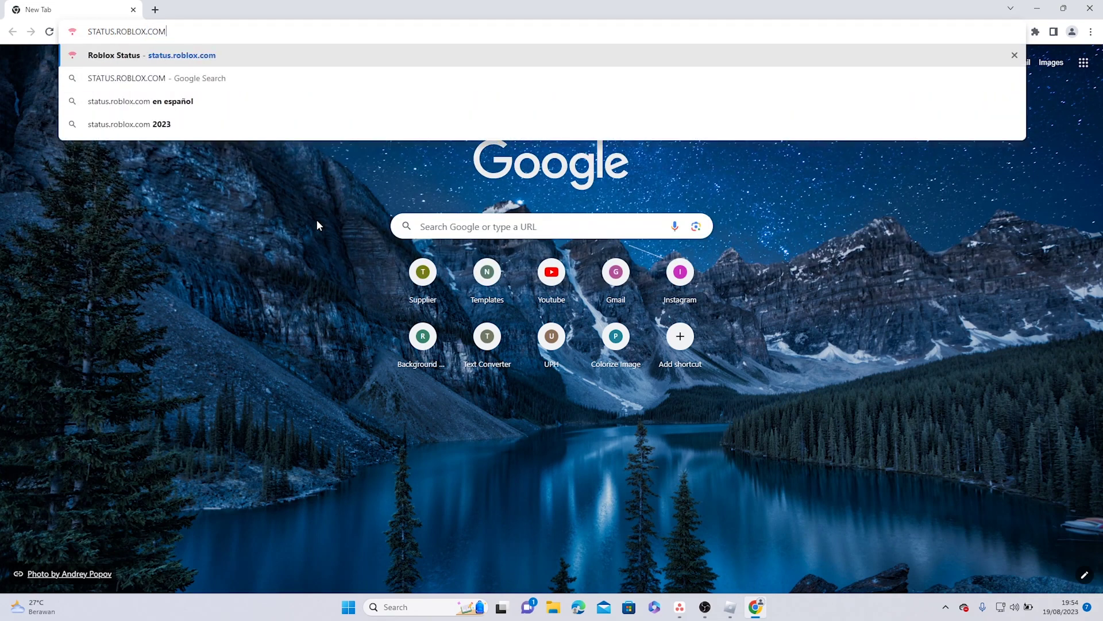
key(Return)
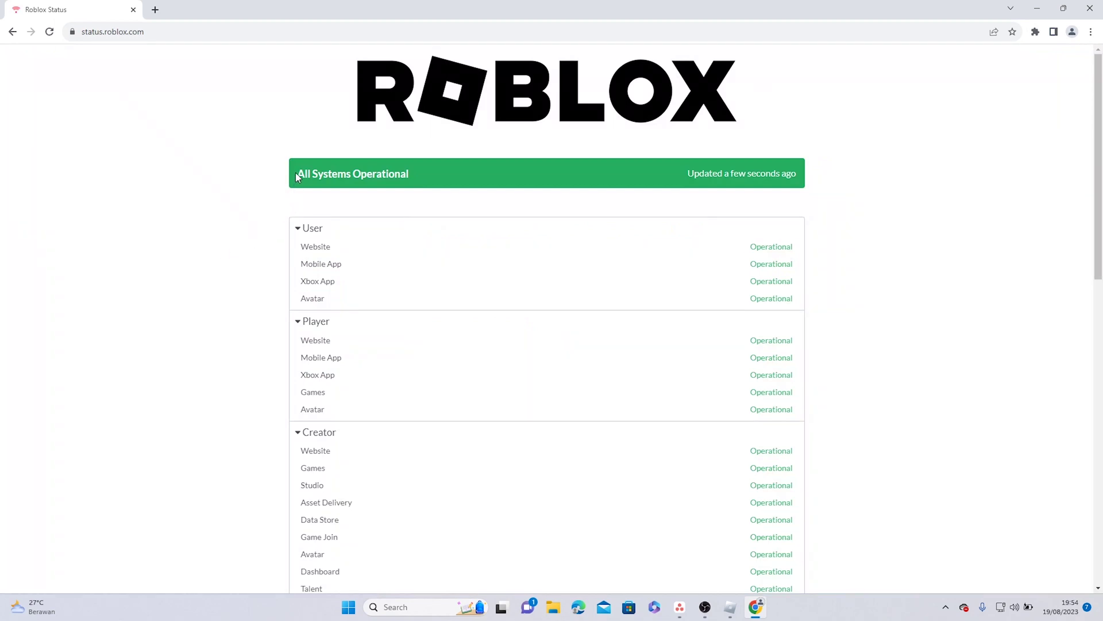
drag(295, 176, 411, 177)
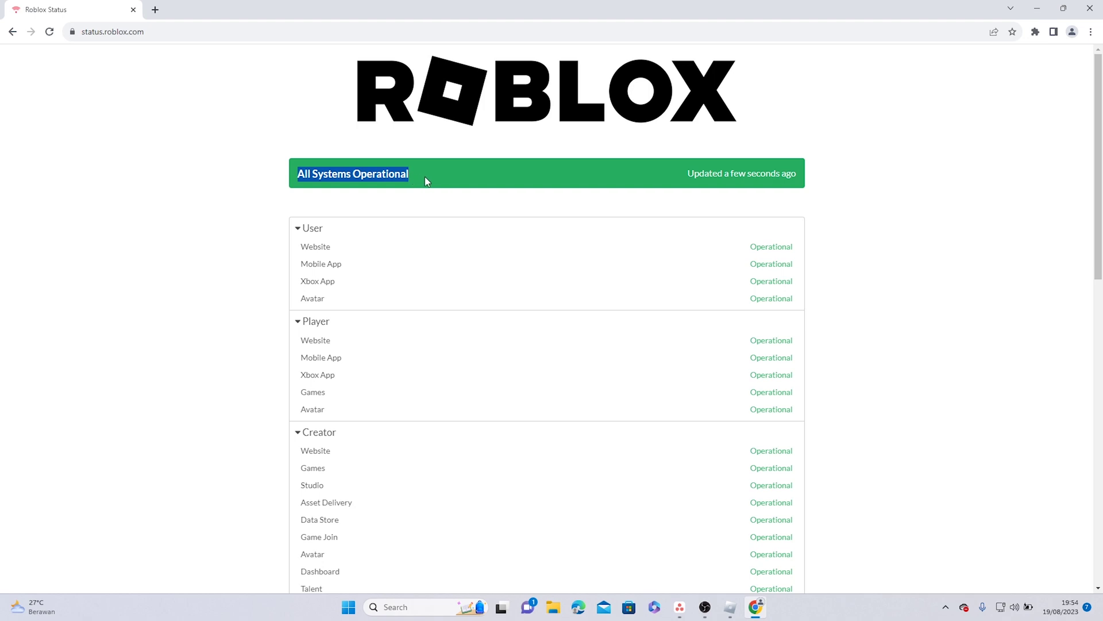
click(429, 179)
scroll(543, 284, down, 2)
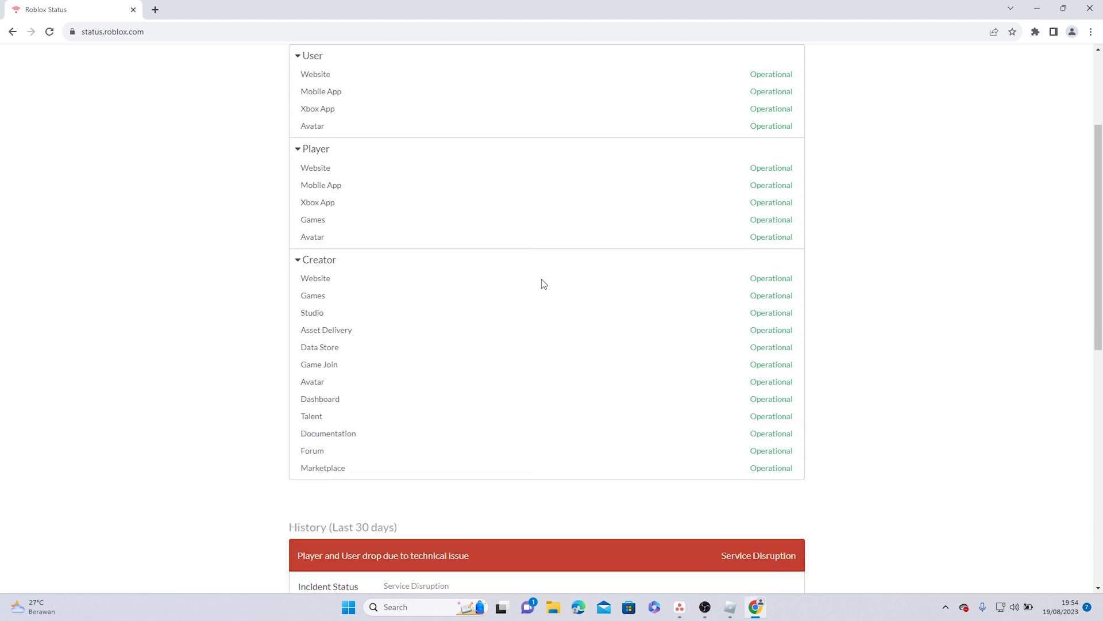
scroll(543, 284, up, 1)
scroll(543, 284, down, 1)
scroll(542, 283, up, 2)
scroll(543, 284, up, 1)
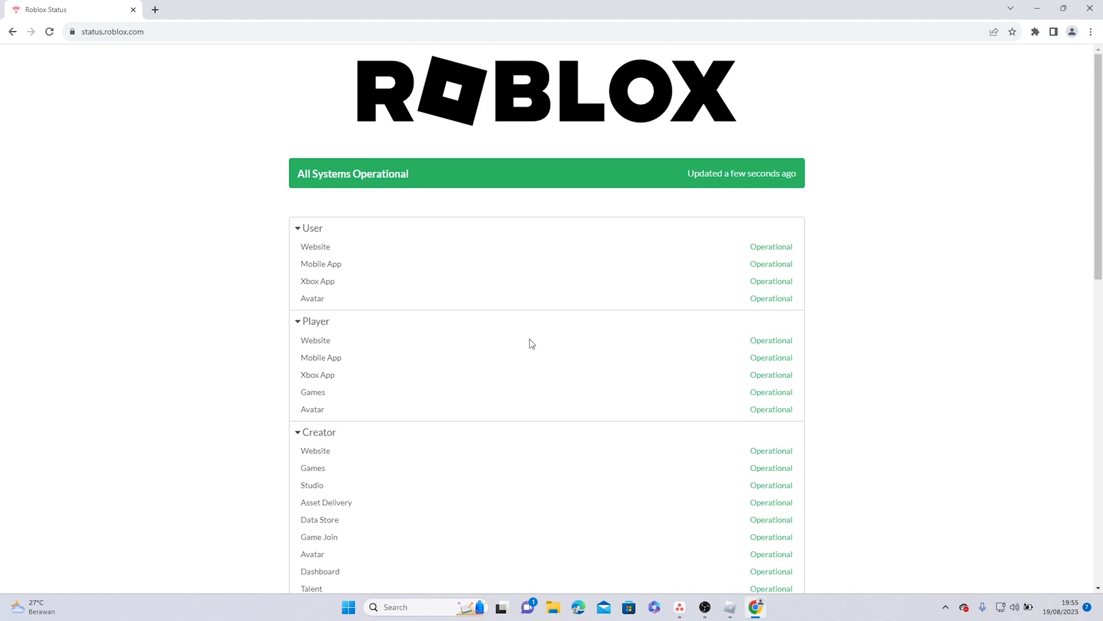
click(730, 608)
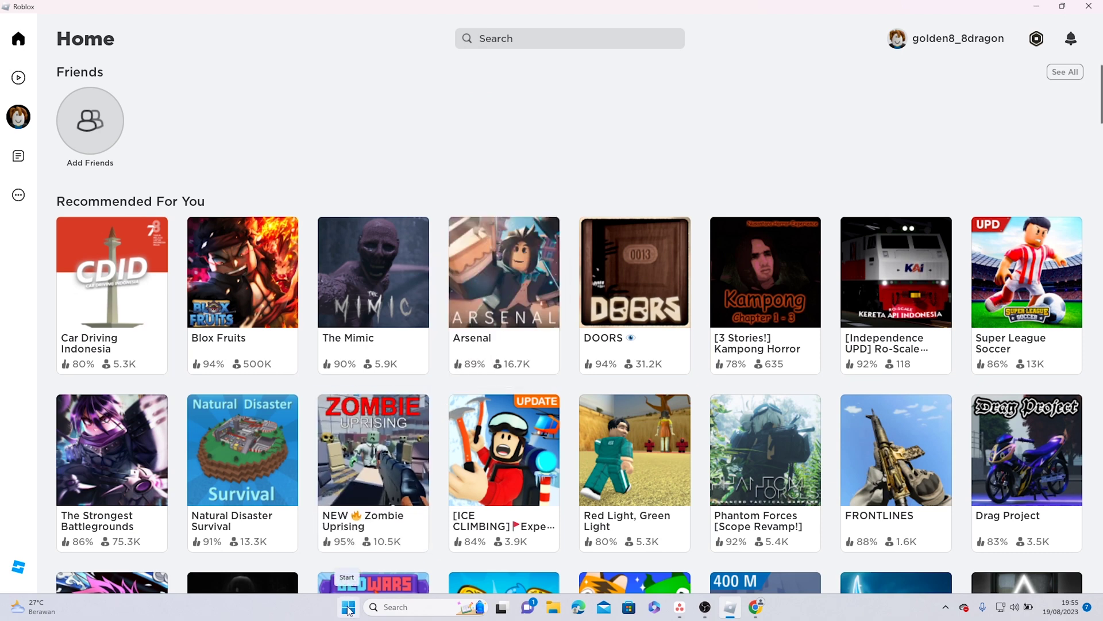
Launch Settings from Start and search 'Windows defender' to reach Windows Defender Firewall
click(348, 608)
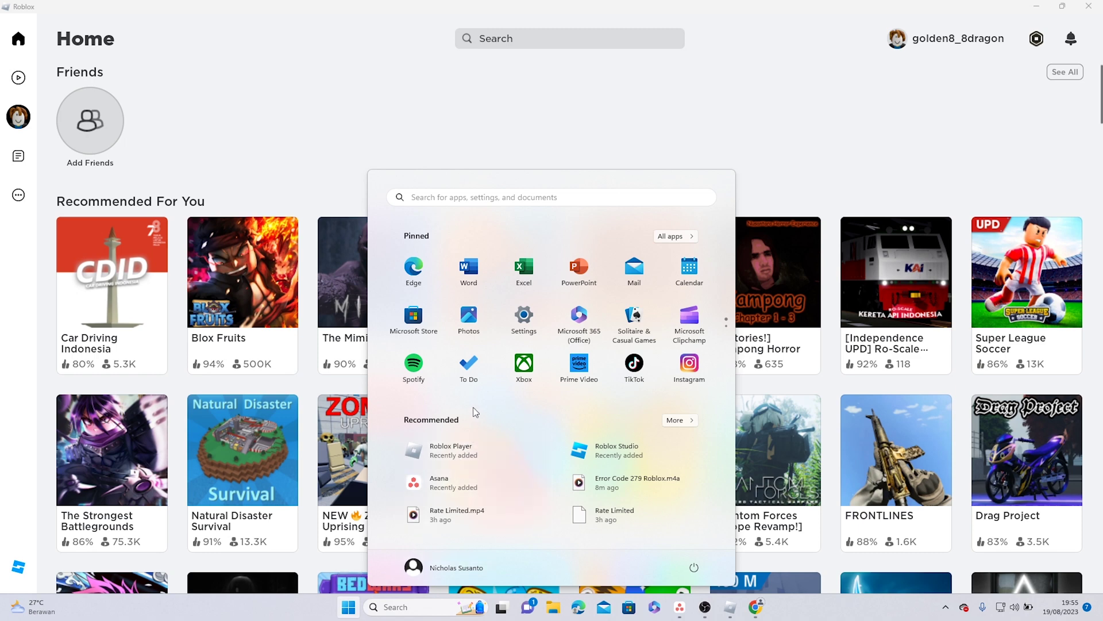
click(457, 197)
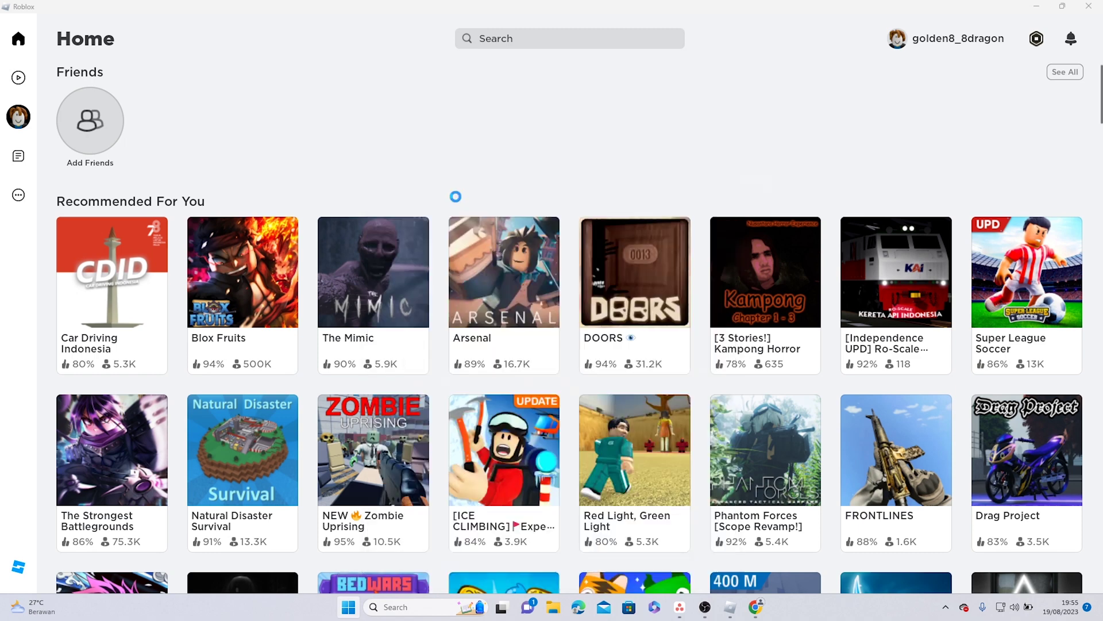
text(Settings)
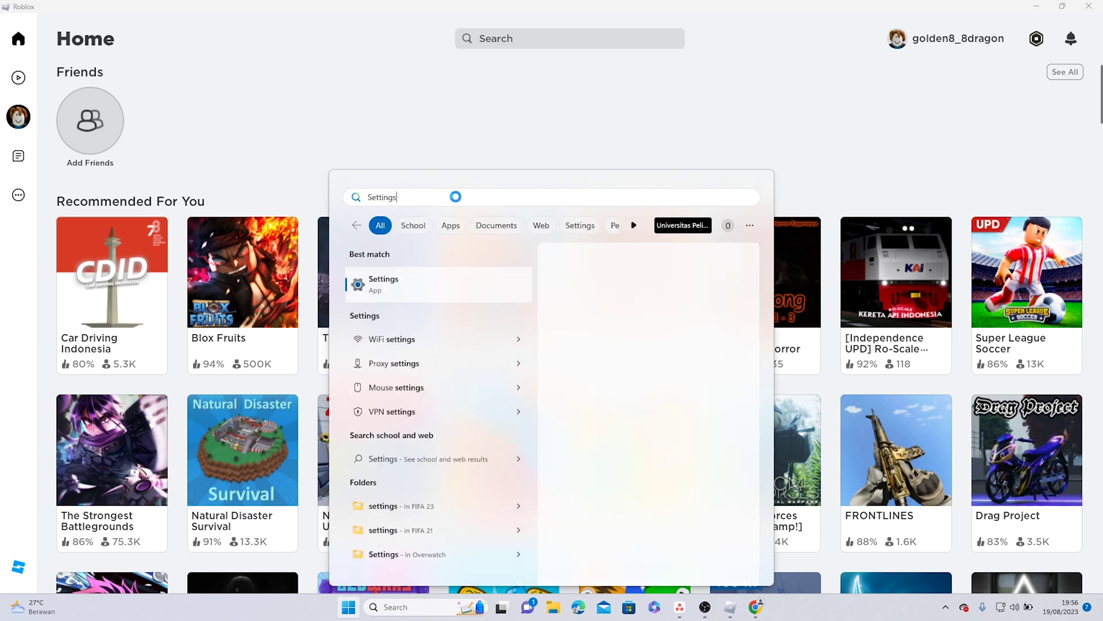
click(378, 285)
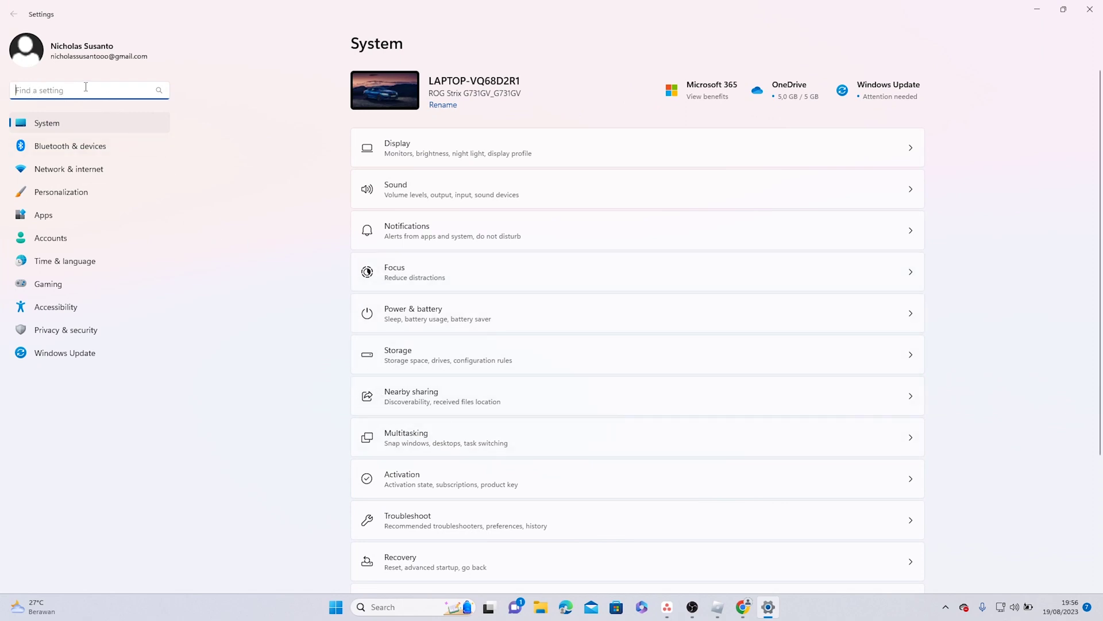
text(Windos)
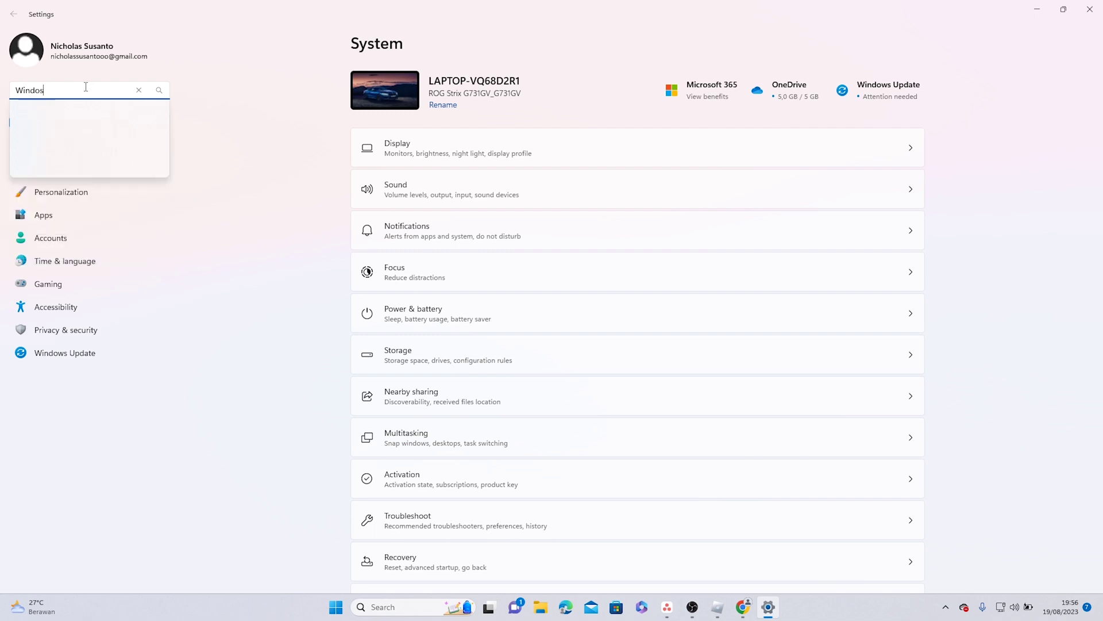
key(BackSpace)
text(ws defend)
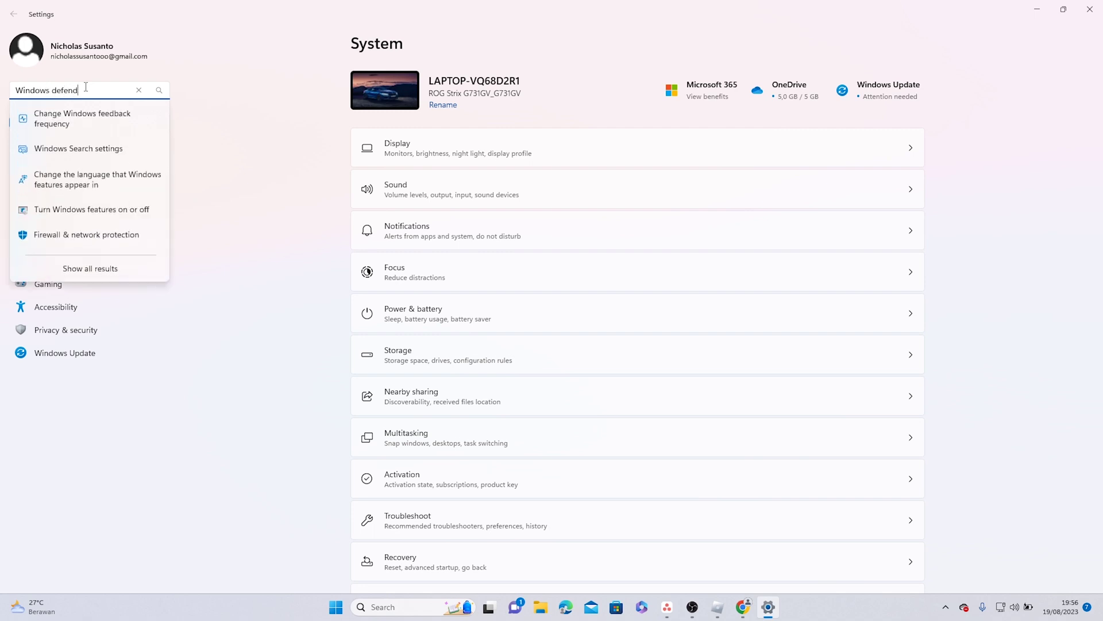
text(er)
click(86, 140)
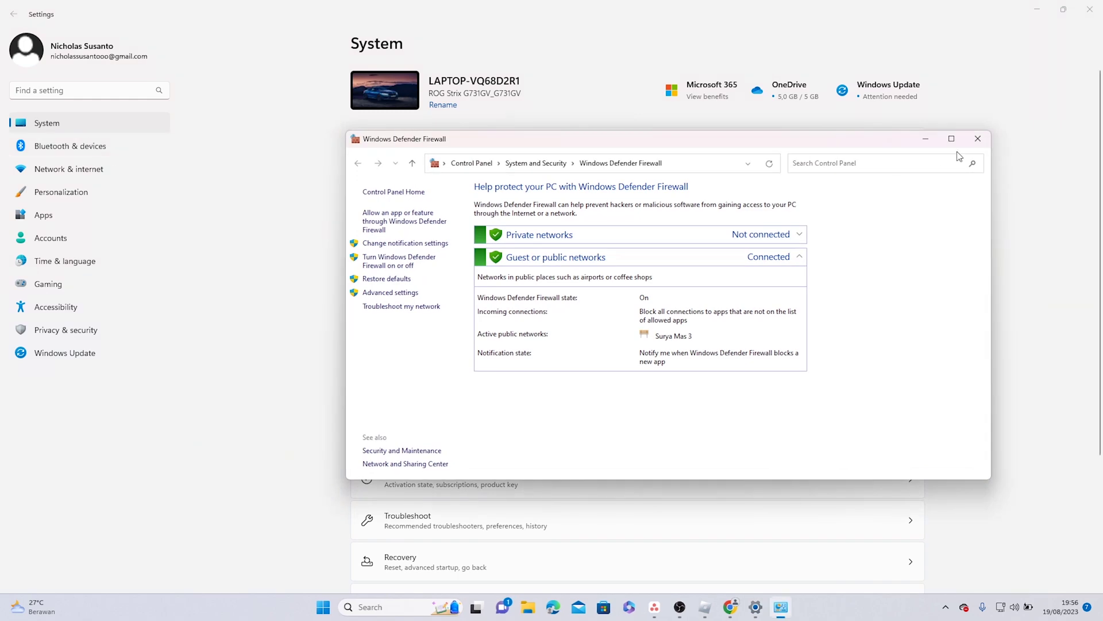
Maximize the firewall window, verify Roblox is checked under Allowed apps, and save with OK
click(953, 139)
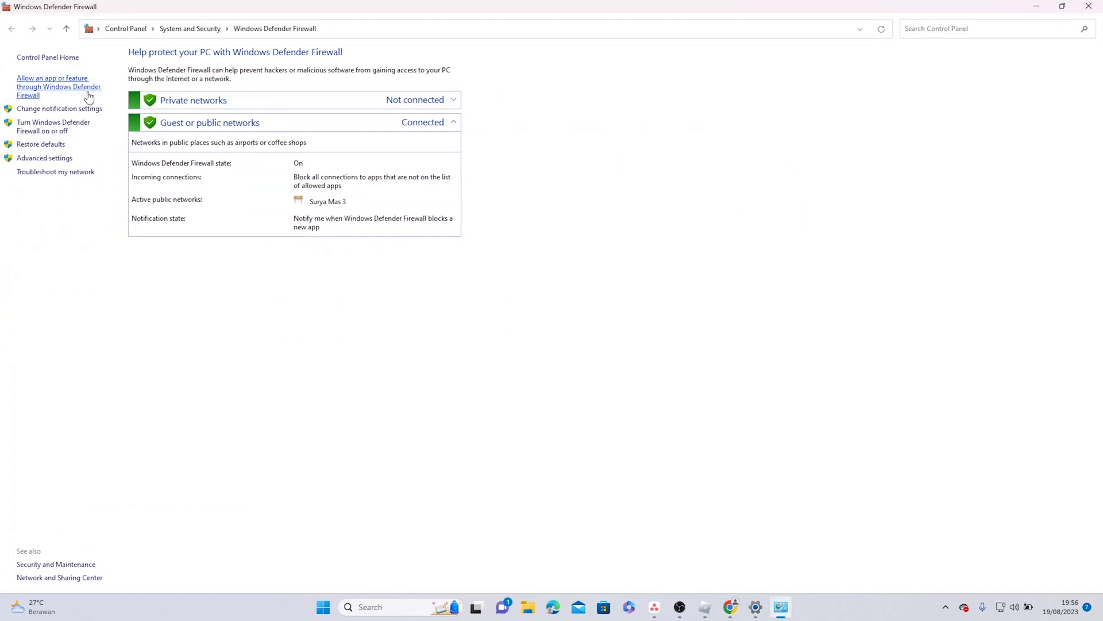
click(49, 92)
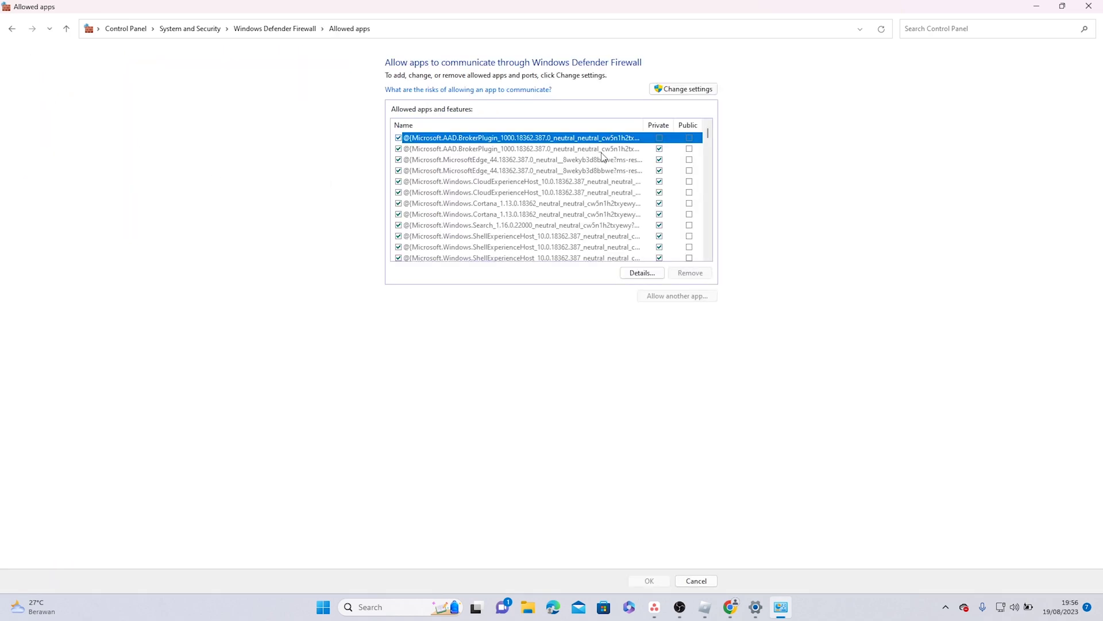
click(689, 90)
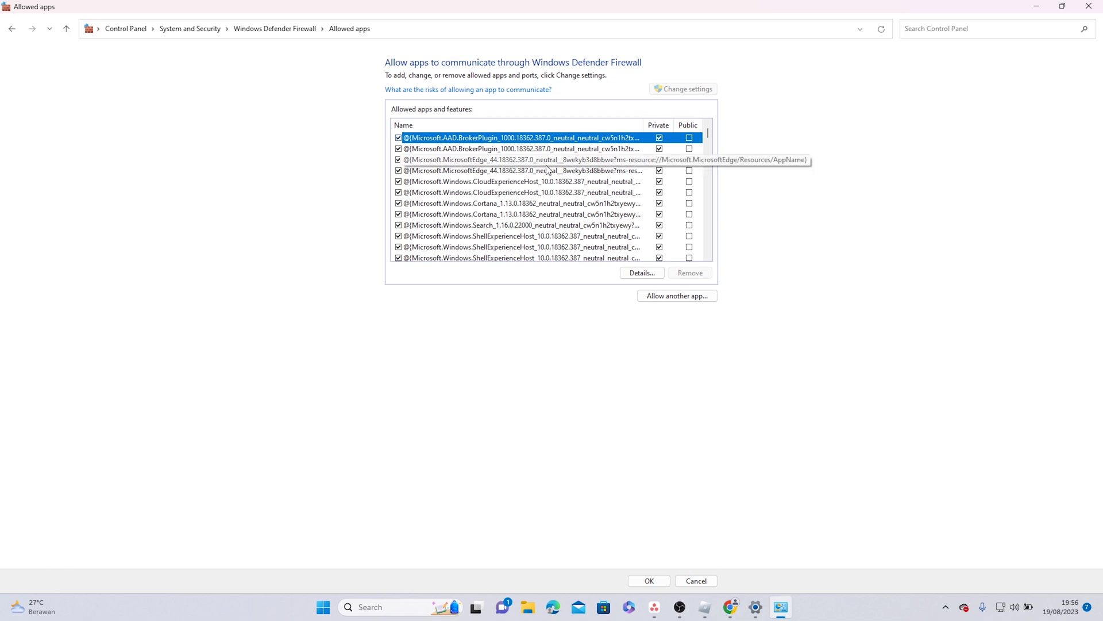
scroll(547, 169, down, 3)
scroll(547, 173, down, 3)
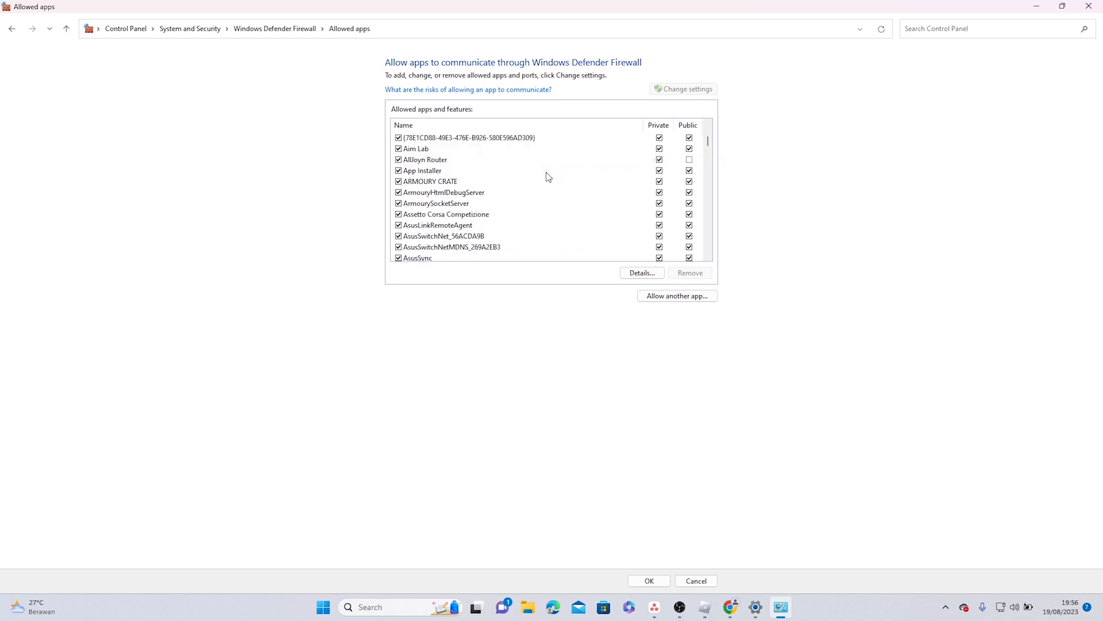
scroll(547, 176, down, 3)
scroll(546, 177, down, 3)
scroll(547, 176, down, 3)
scroll(546, 177, down, 3)
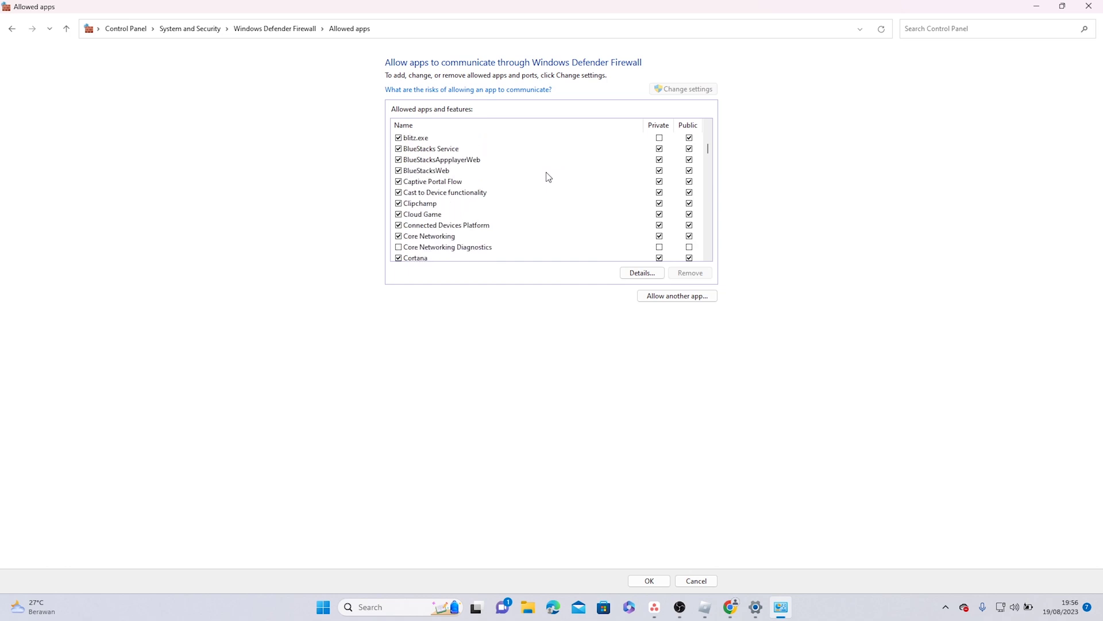
scroll(547, 177, down, 3)
scroll(547, 177, down, 3)
scroll(547, 177, down, 3)
scroll(547, 177, down, 3)
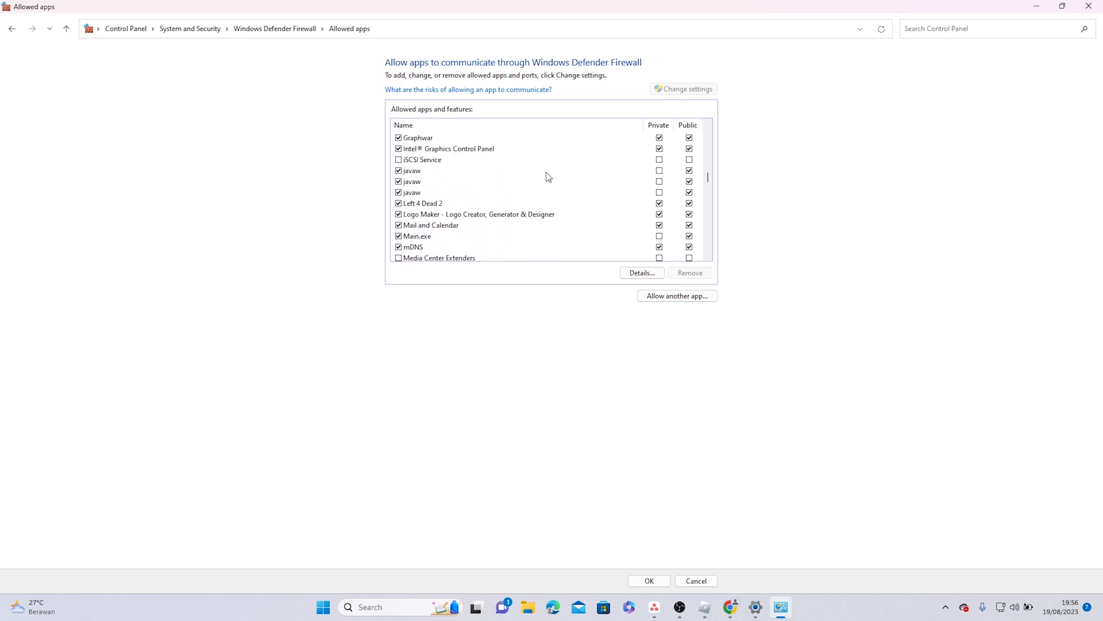
scroll(547, 177, down, 3)
scroll(546, 177, down, 3)
scroll(546, 177, down, 3)
scroll(513, 183, down, 2)
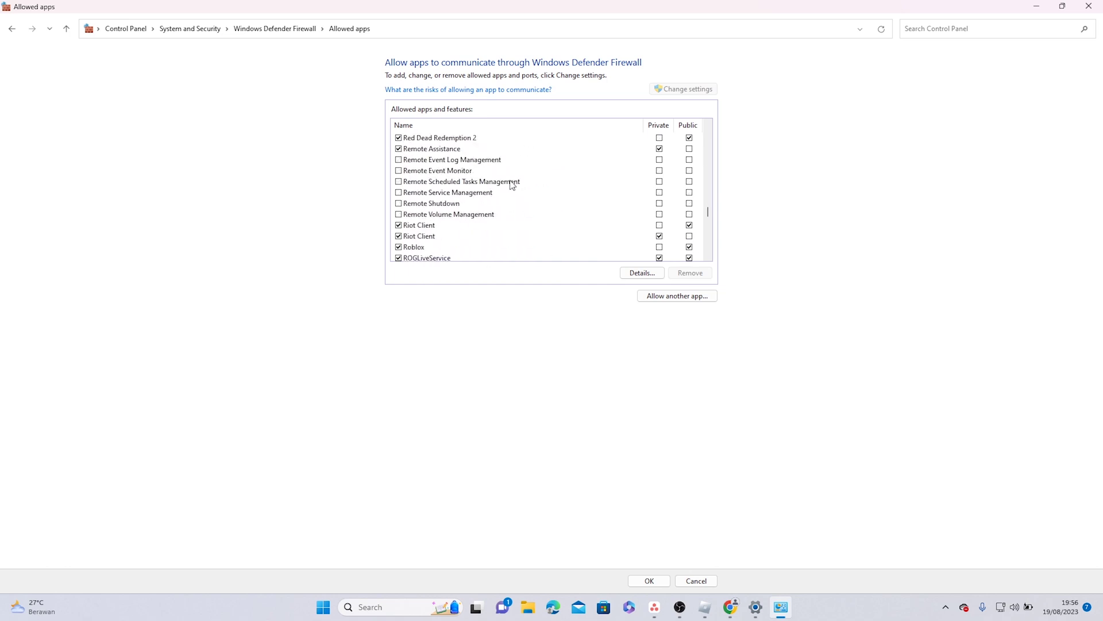
scroll(431, 218, down, 1)
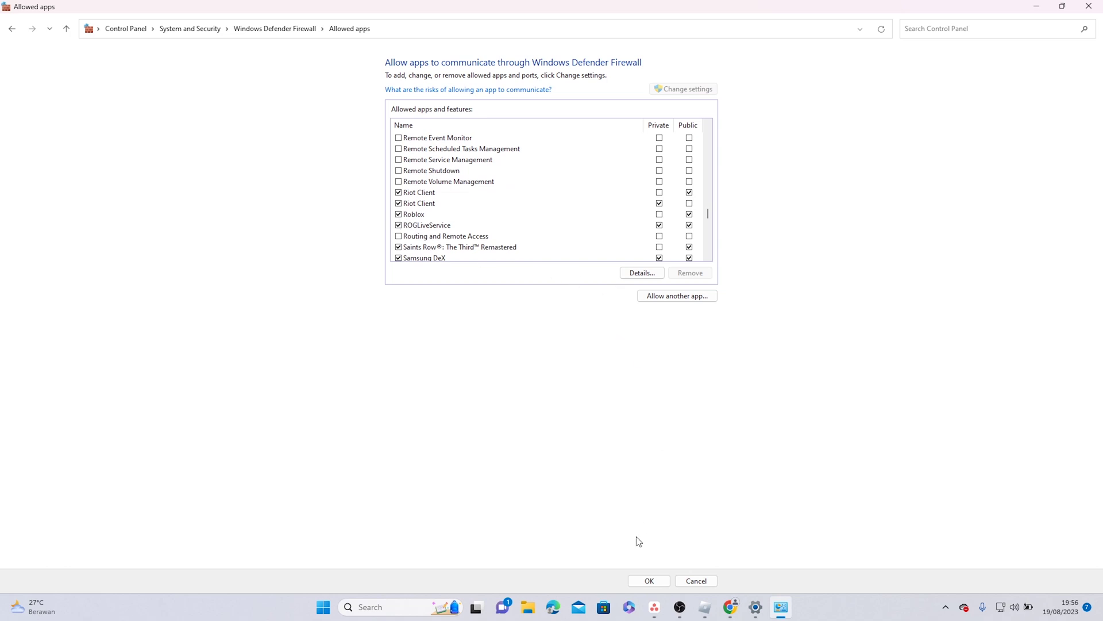
click(647, 581)
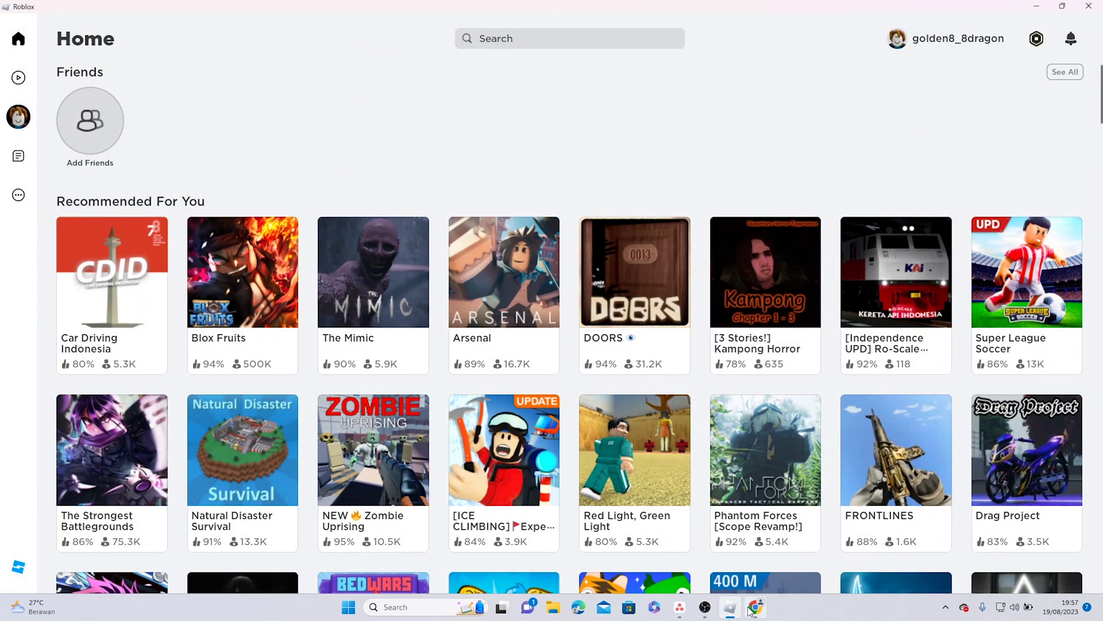
mouse_move(730, 607)
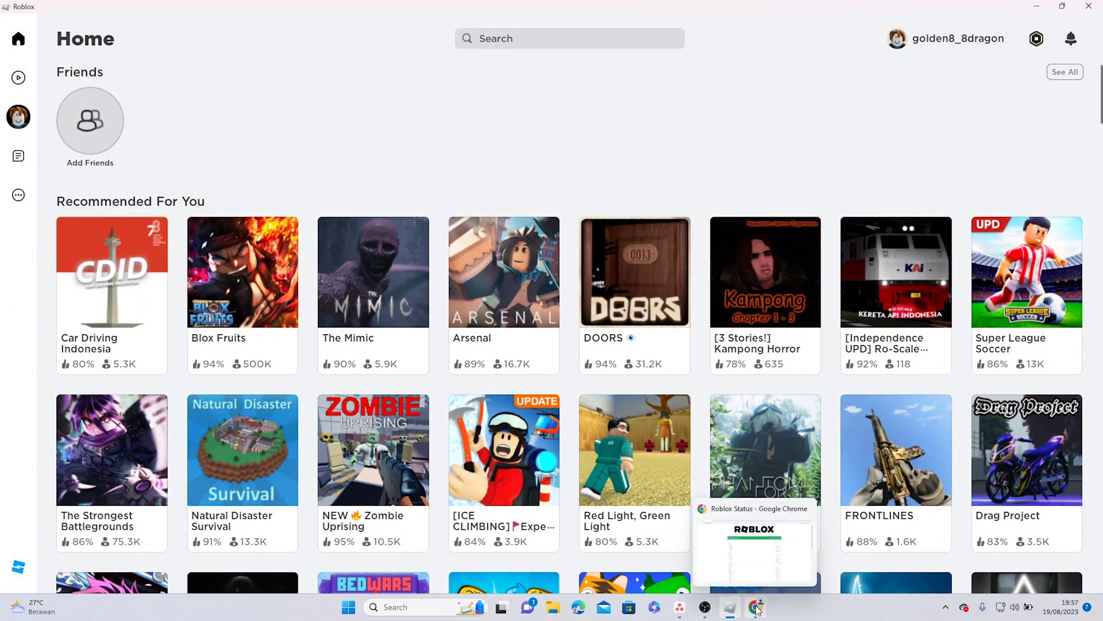
Restore the Roblox window from its taskbar icon
click(728, 610)
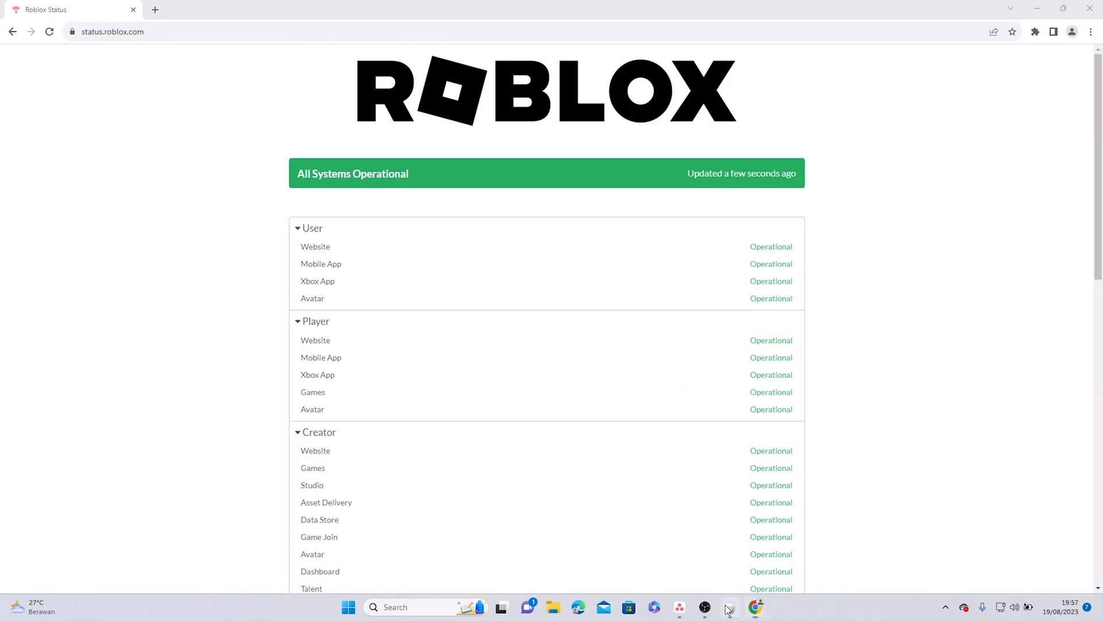